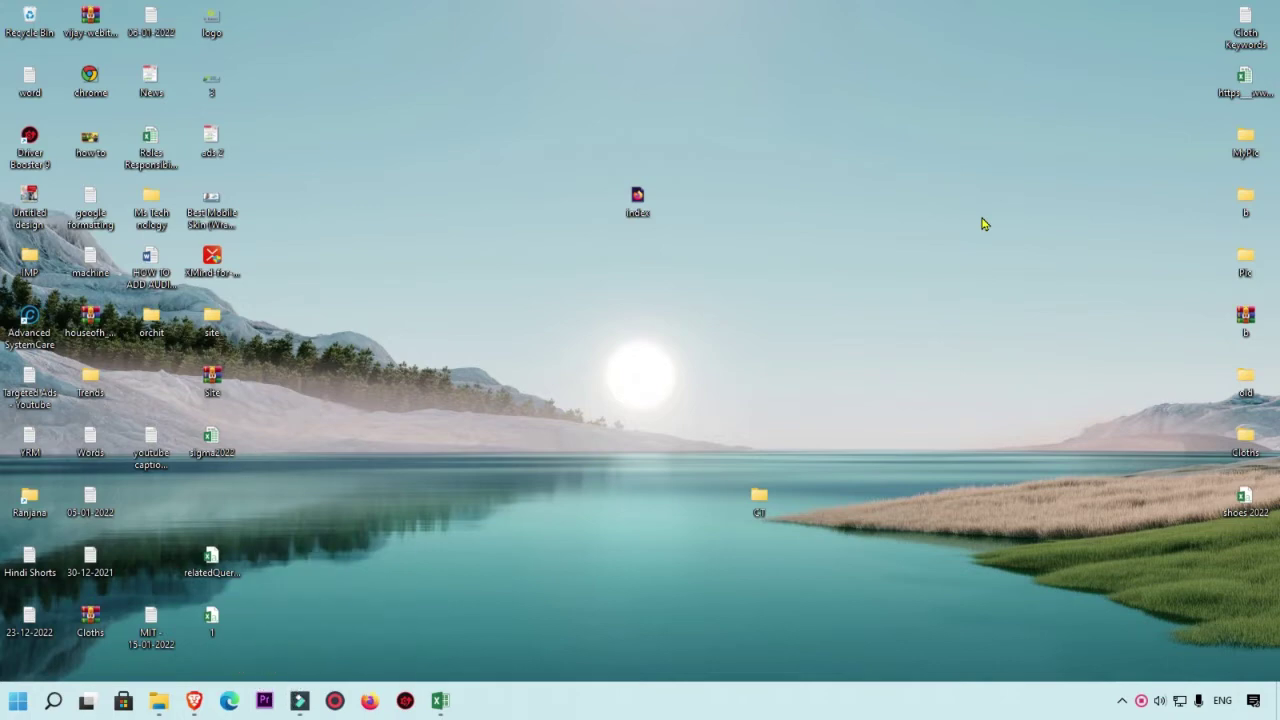
- Launch Adobe Photoshop 2020 by searching 'photo' in the Windows Start menu
{"action": "left_click", "coordinate": [14, 711]}
{"action": "type", "text": "photo"}
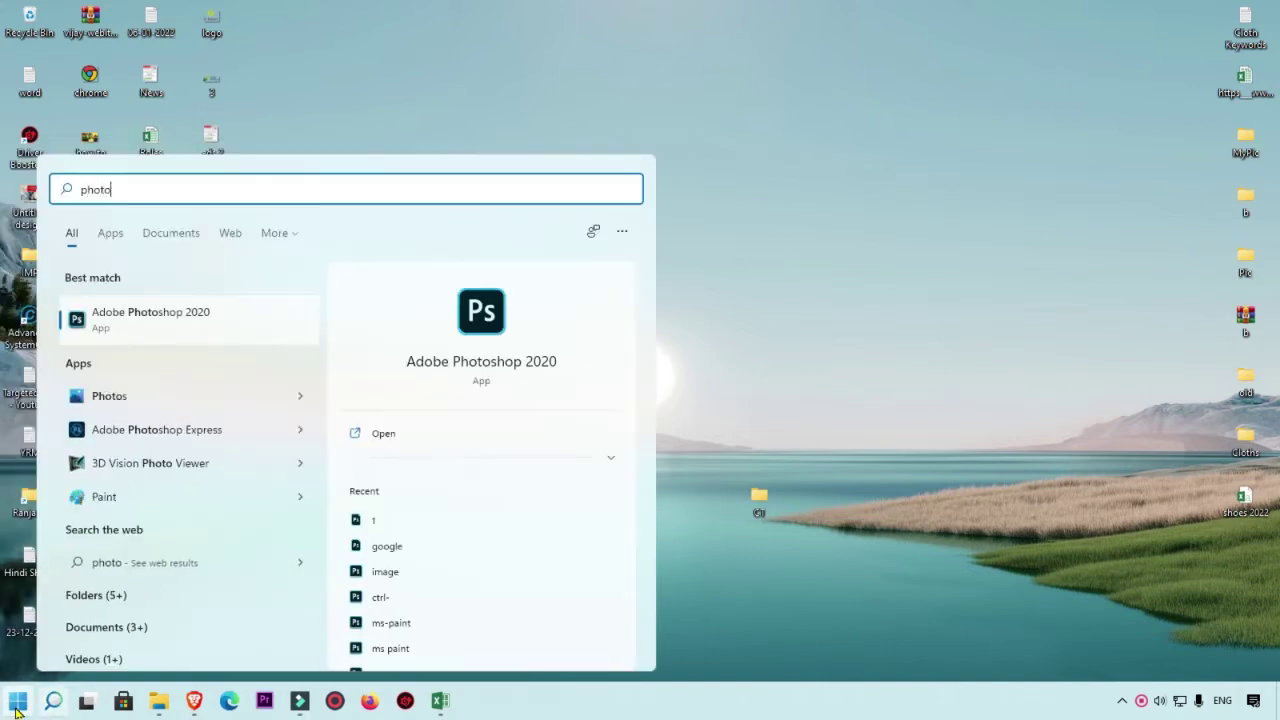
{"action": "left_click", "coordinate": [16, 710]}
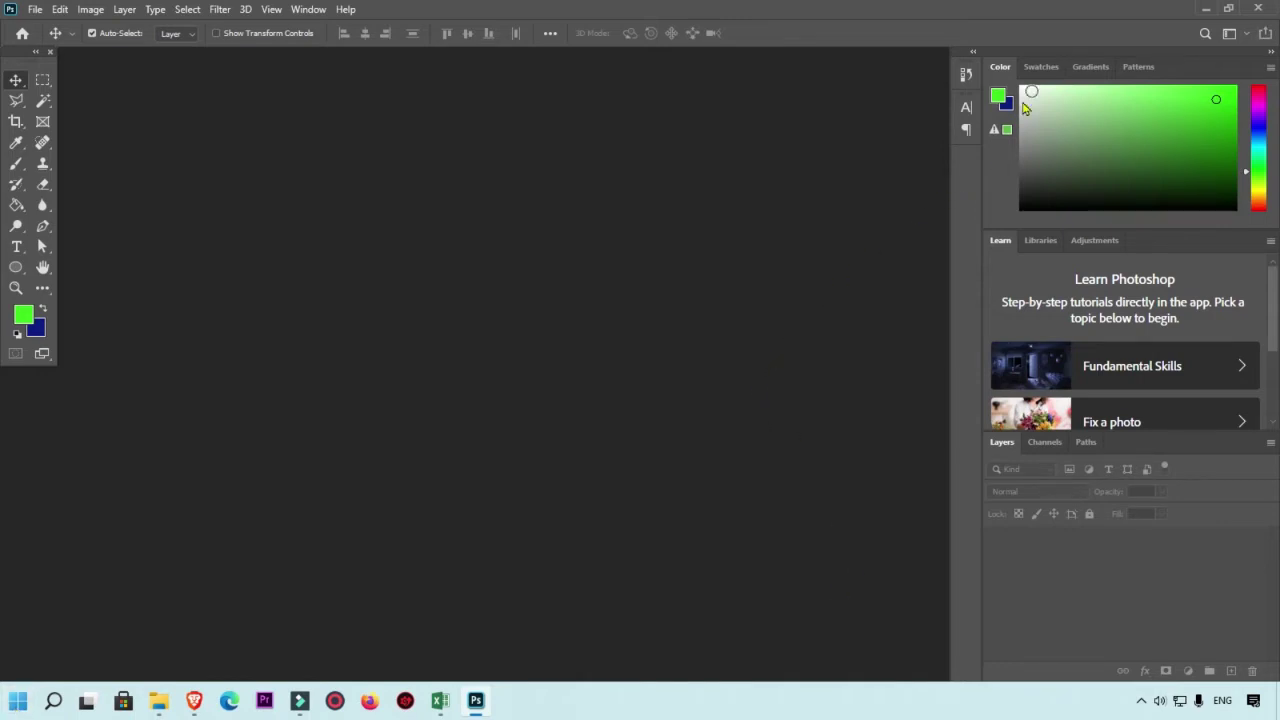
{"action": "left_click", "coordinate": [1206, 8]}
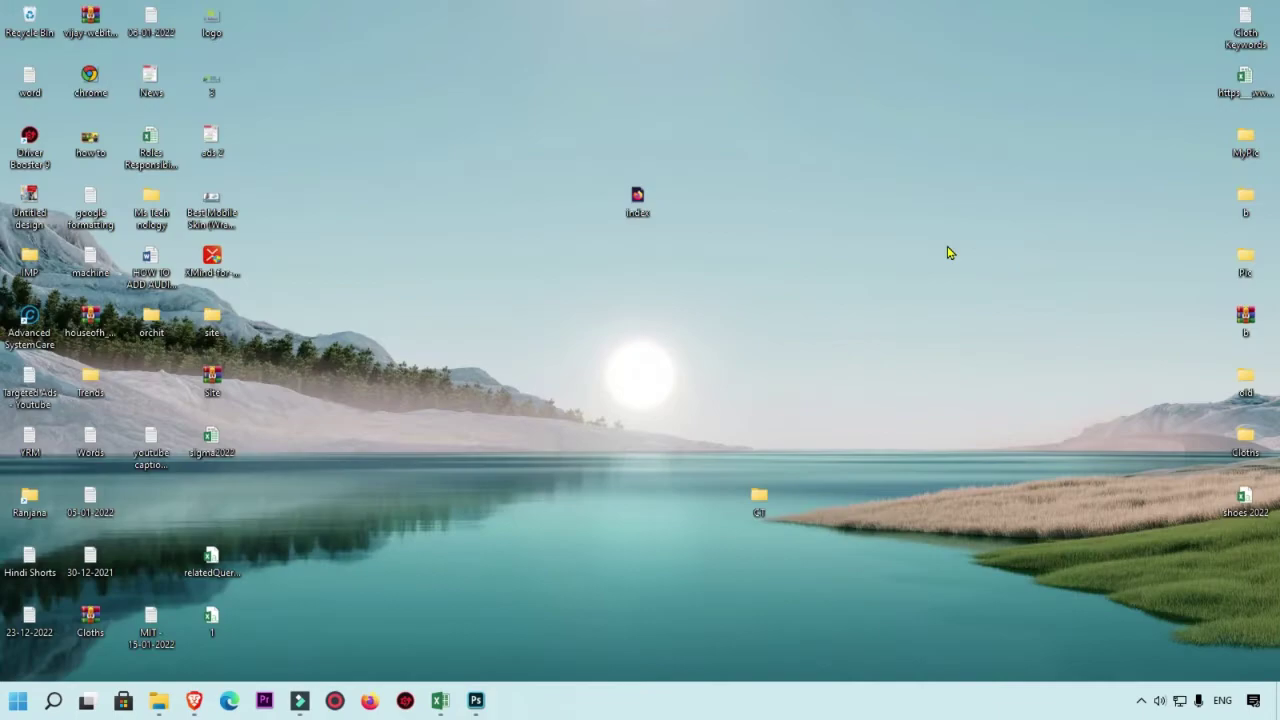
{"action": "double_click", "coordinate": [1245, 140]}
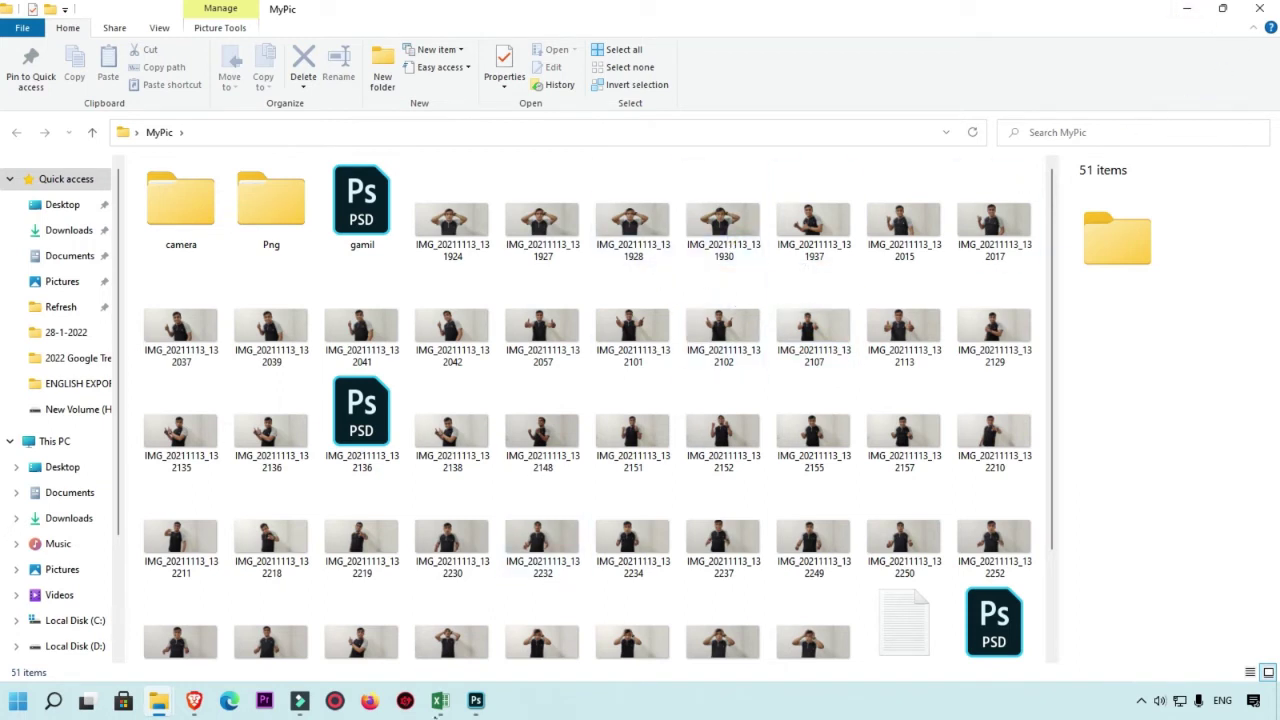
{"action": "left_click", "coordinate": [475, 702]}
{"action": "mouse_move", "coordinate": [158, 700]}
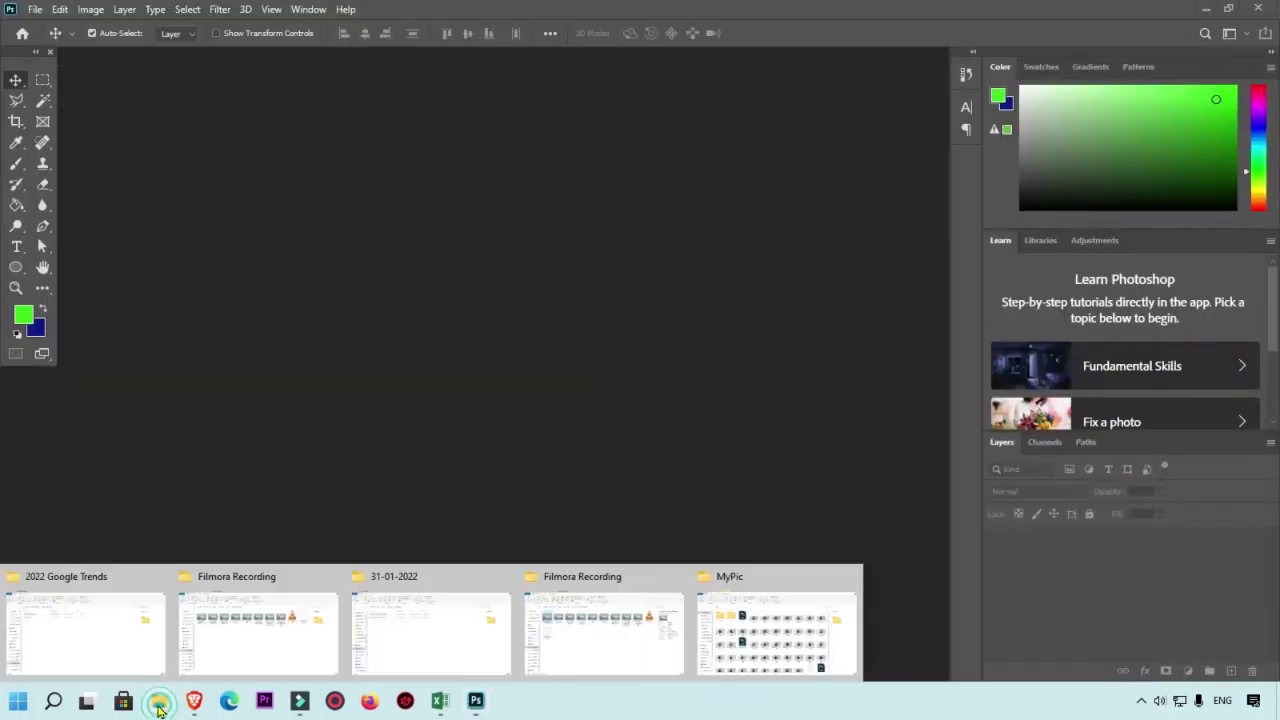
{"action": "left_click", "coordinate": [771, 642]}
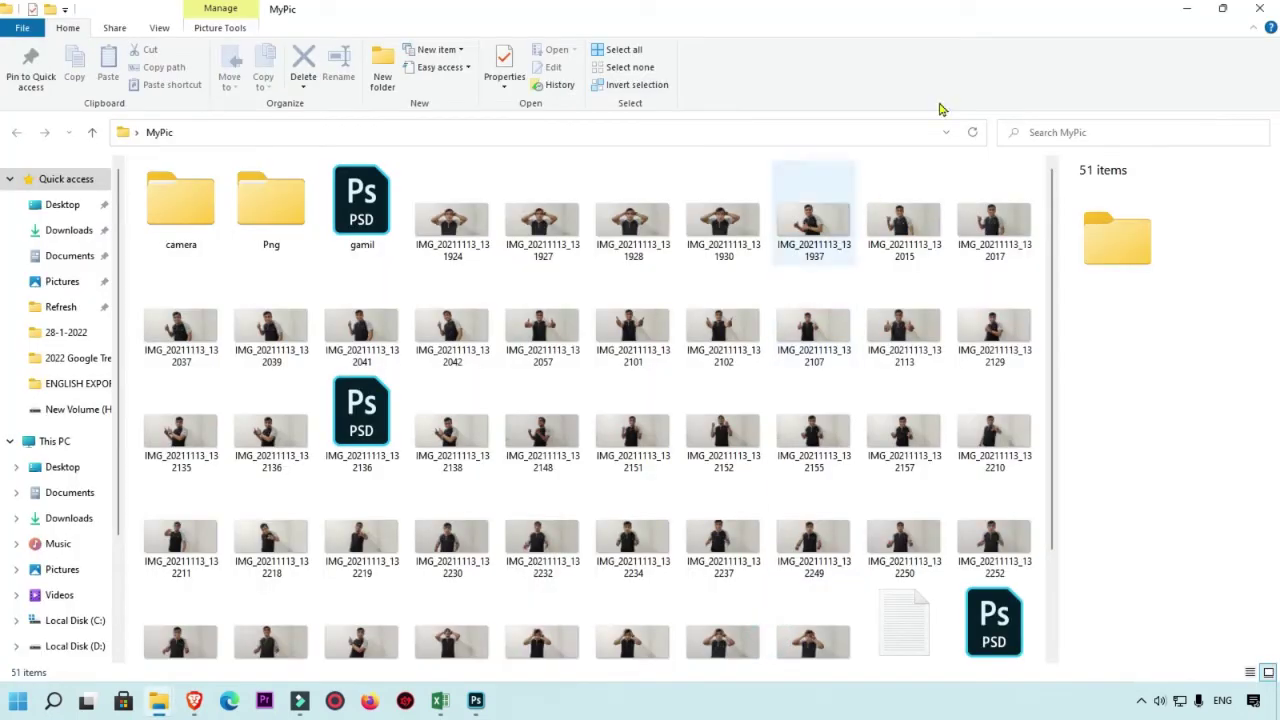
{"action": "left_click", "coordinate": [1222, 8]}
{"action": "left_click_drag", "start_coordinate": [893, 300], "coordinate": [285, 337]}
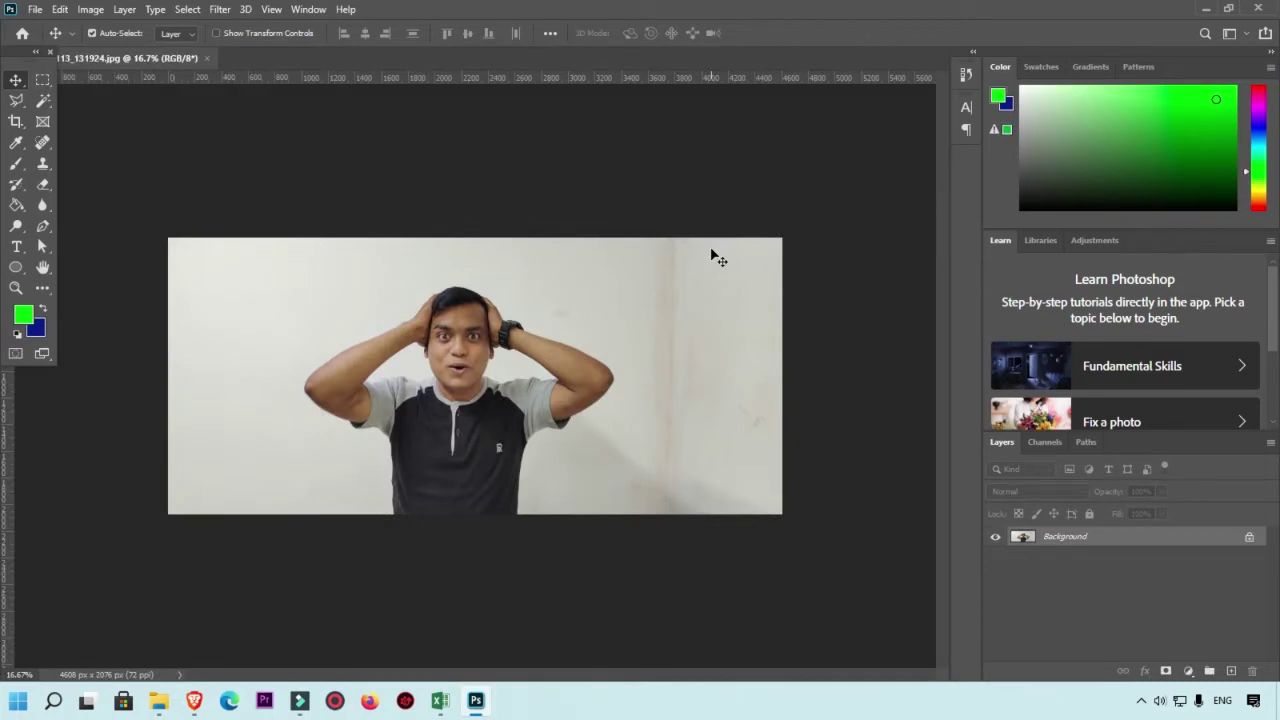
{"action": "left_click", "coordinate": [206, 58]}
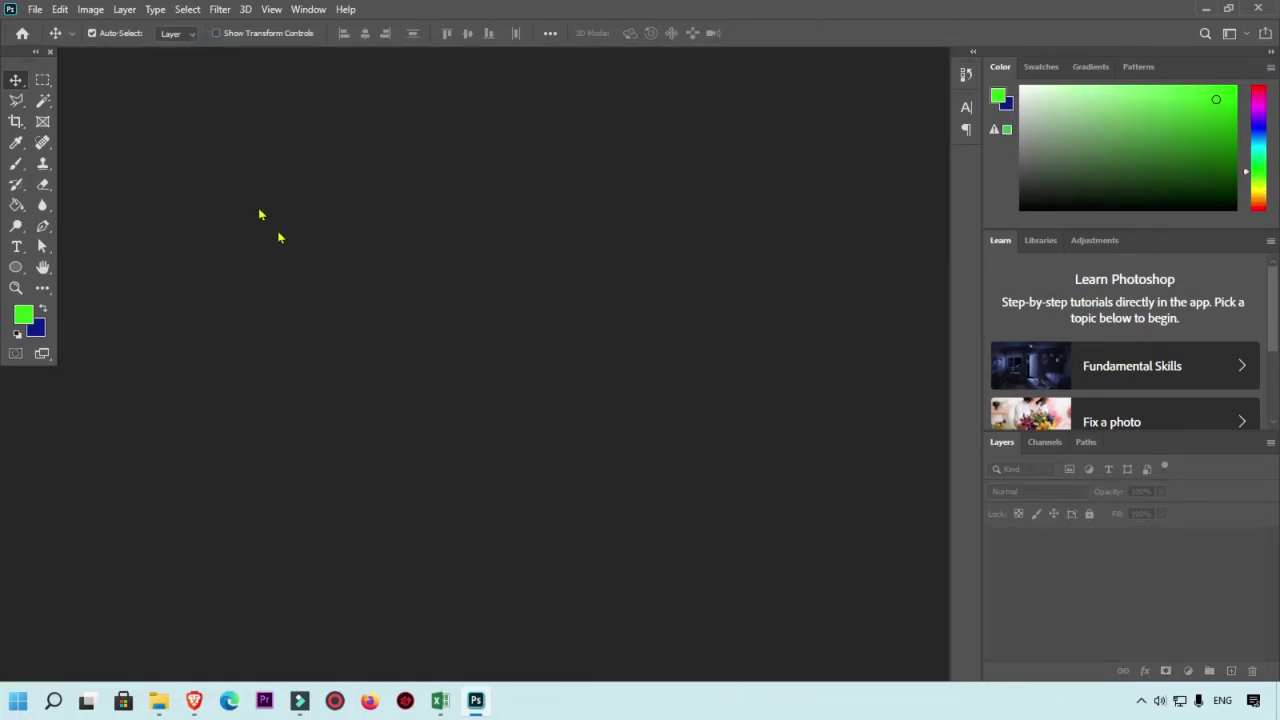
- Open IMG_20211113_131924.jpg from the MyPic folder after previewing neighbouring photos
{"action": "double_click", "coordinate": [367, 277]}
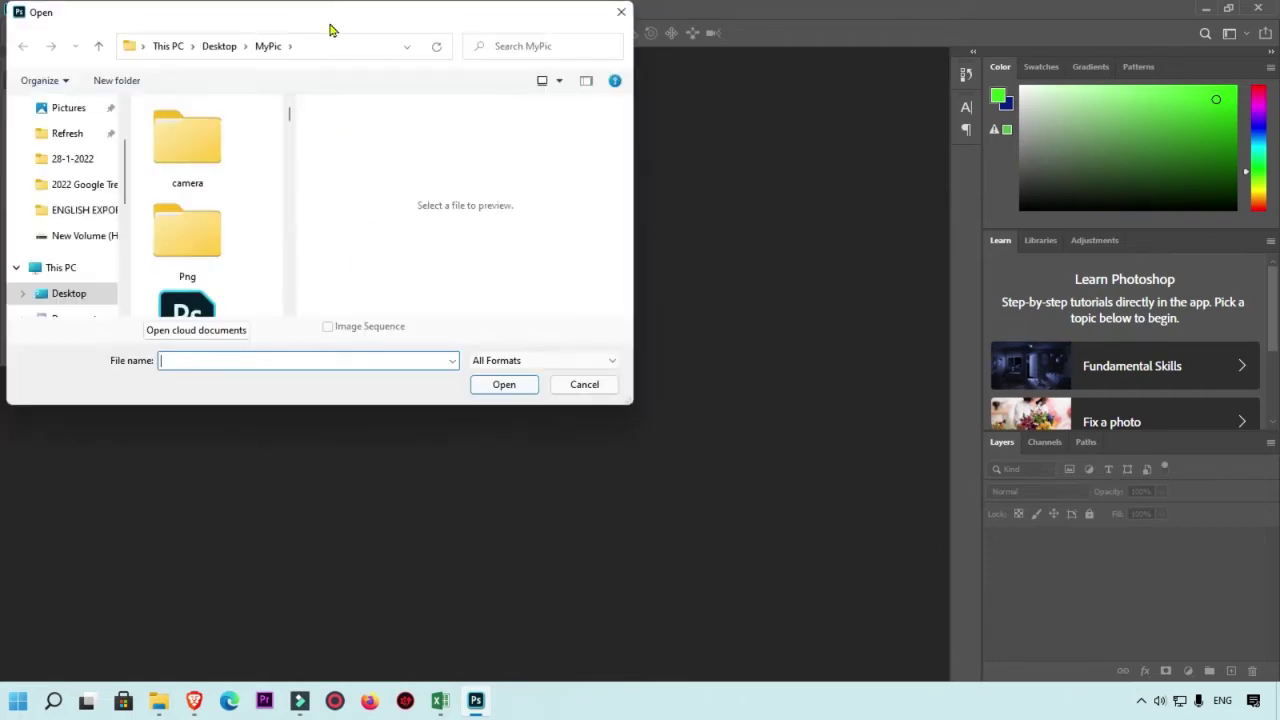
{"action": "left_click_drag", "start_coordinate": [351, 23], "coordinate": [545, 113]}
{"action": "left_click_drag", "start_coordinate": [822, 493], "coordinate": [938, 640]}
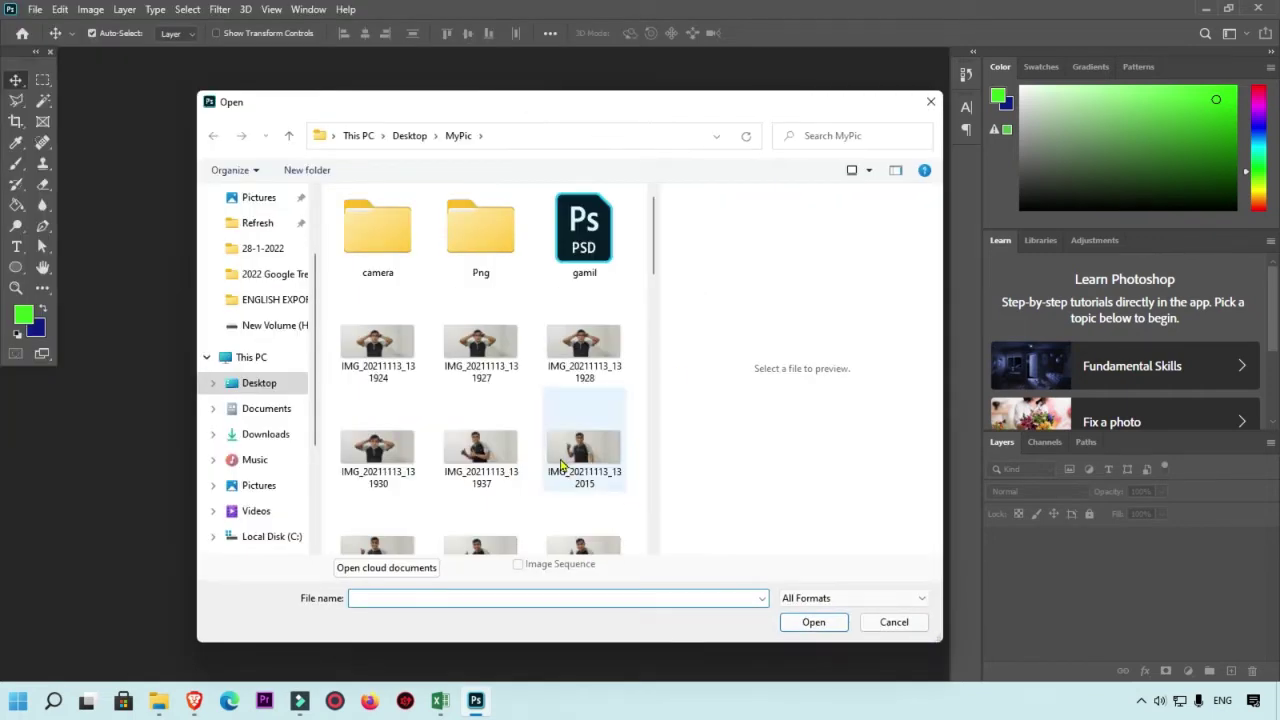
{"action": "left_click", "coordinate": [480, 369]}
{"action": "left_click", "coordinate": [485, 448]}
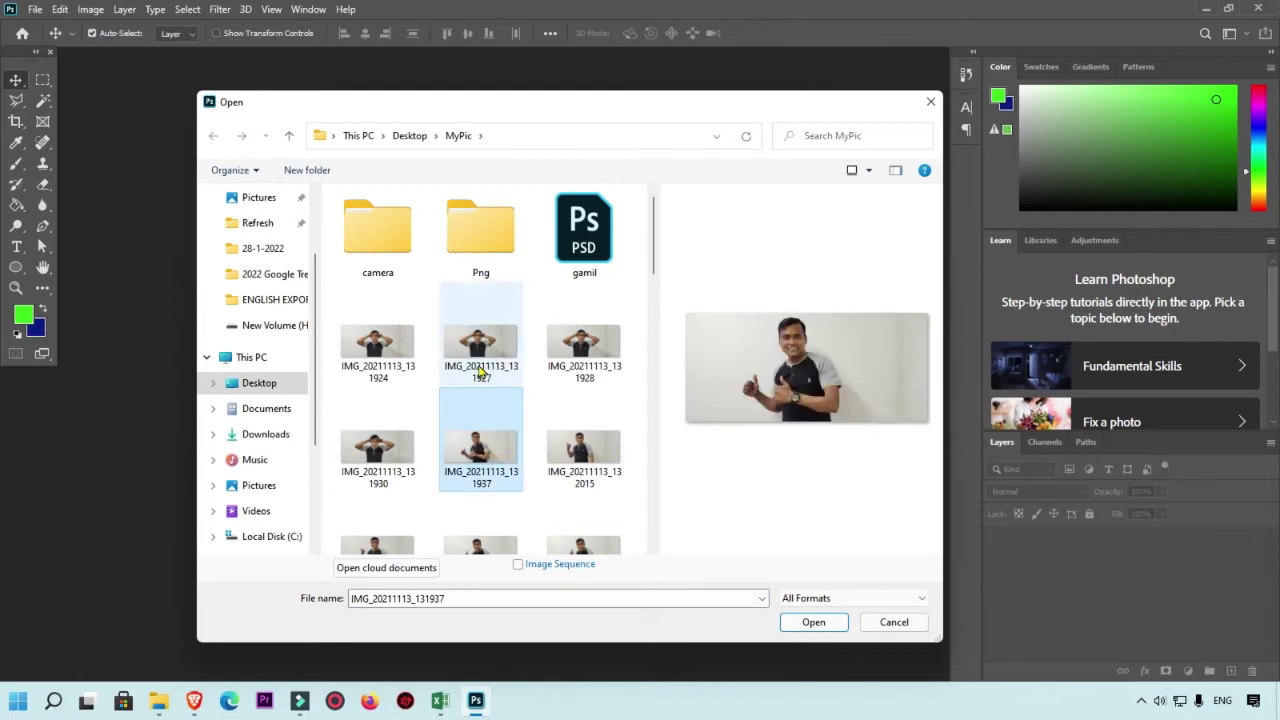
{"action": "left_click", "coordinate": [380, 360]}
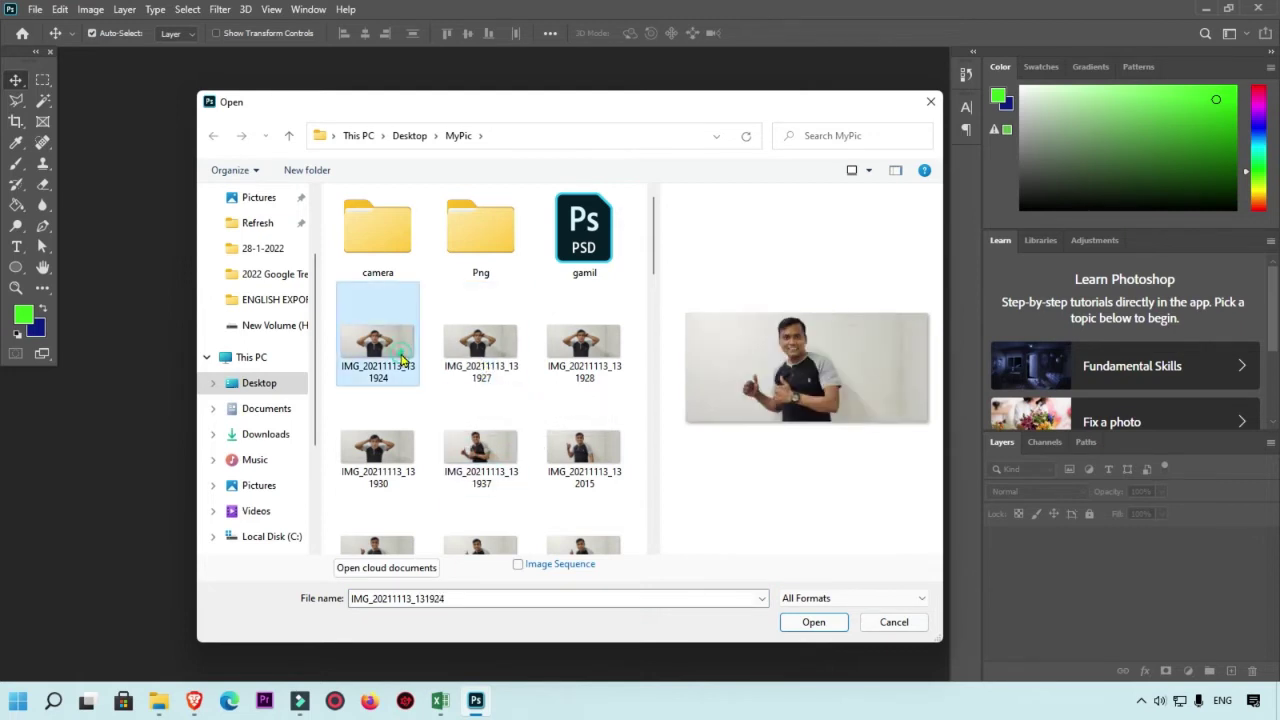
{"action": "left_click", "coordinate": [813, 621]}
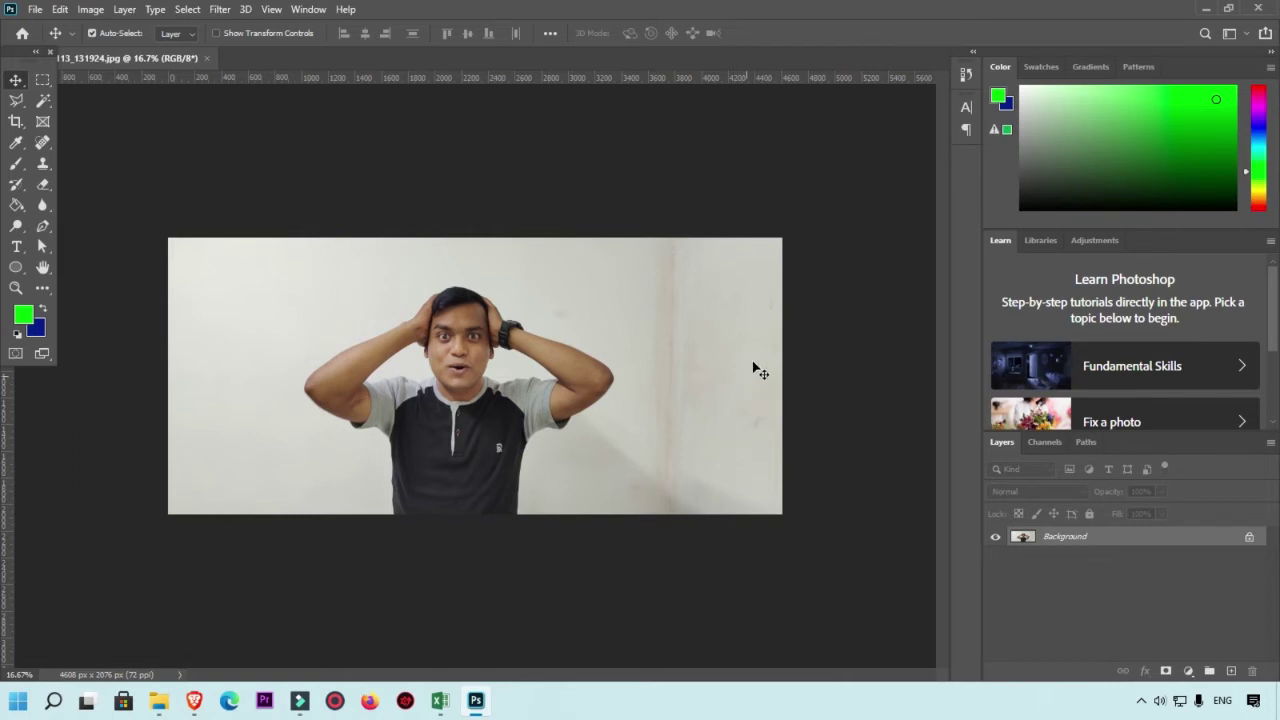
- Open Image > Image Size for the photo and select its 72 Pixels/Inch resolution
{"action": "left_click", "coordinate": [90, 10]}
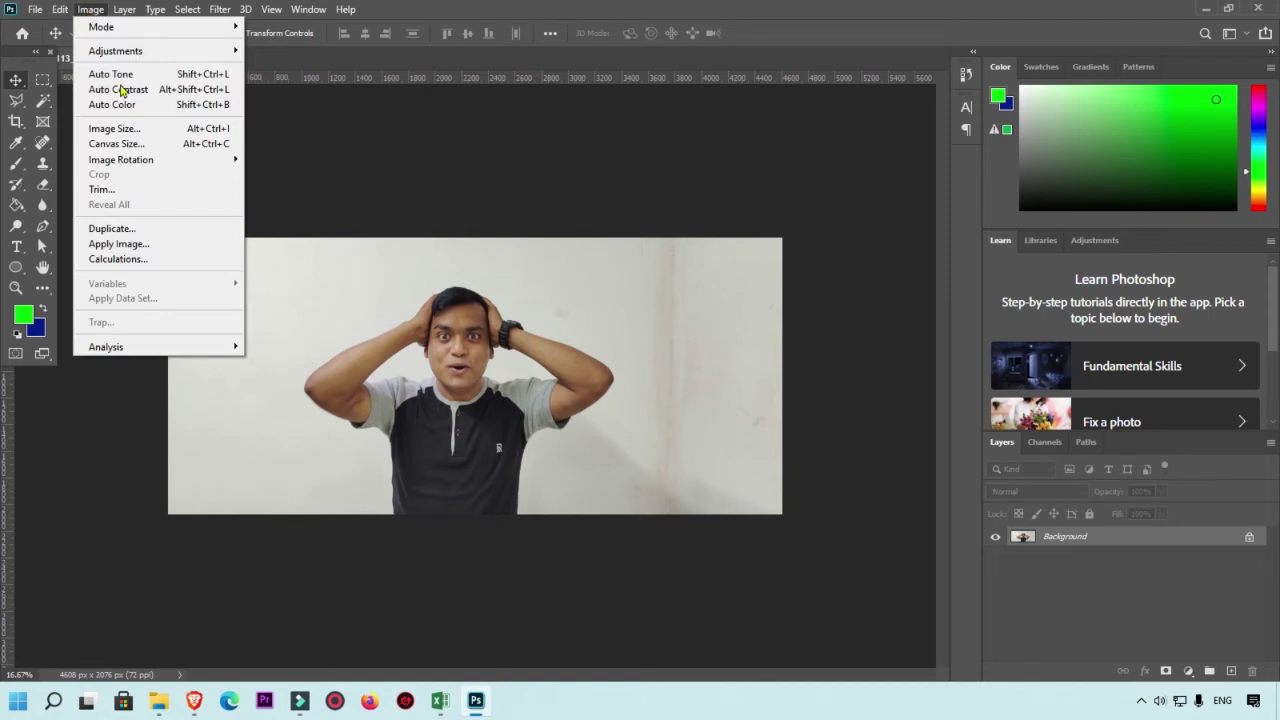
{"action": "left_click", "coordinate": [112, 128]}
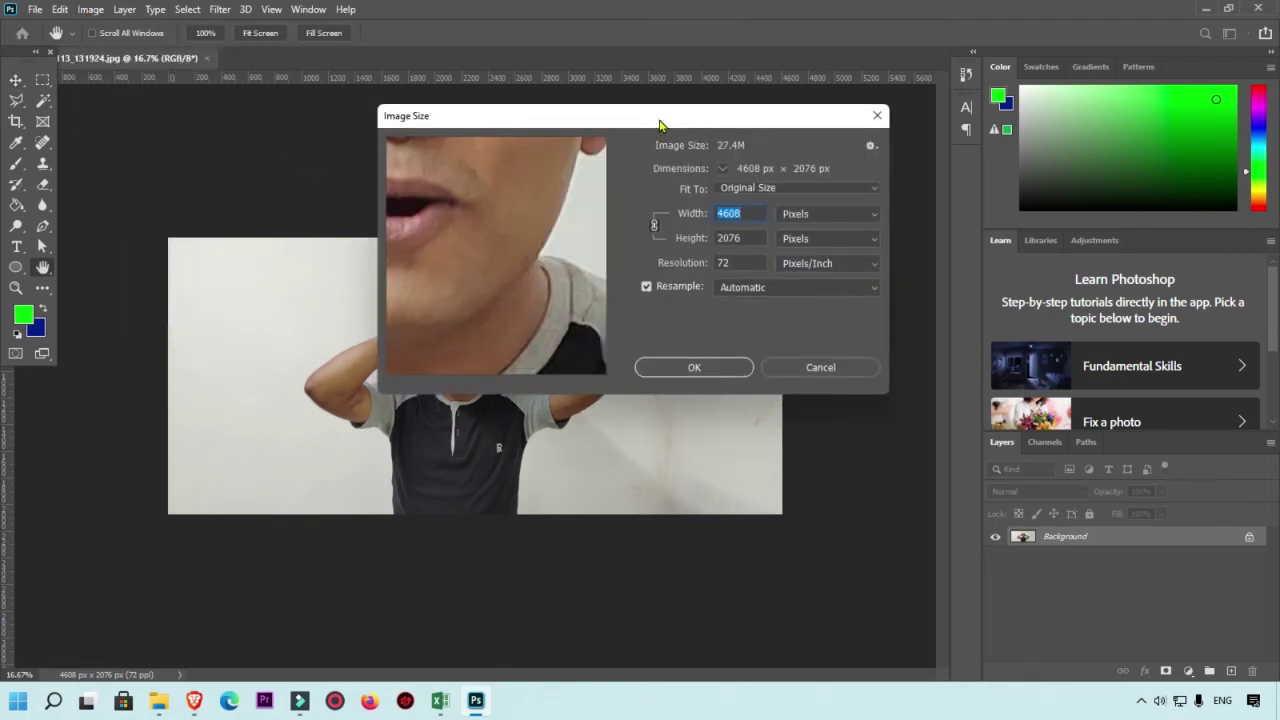
{"action": "left_click_drag", "start_coordinate": [658, 120], "coordinate": [499, 122]}
{"action": "double_click", "coordinate": [569, 263]}
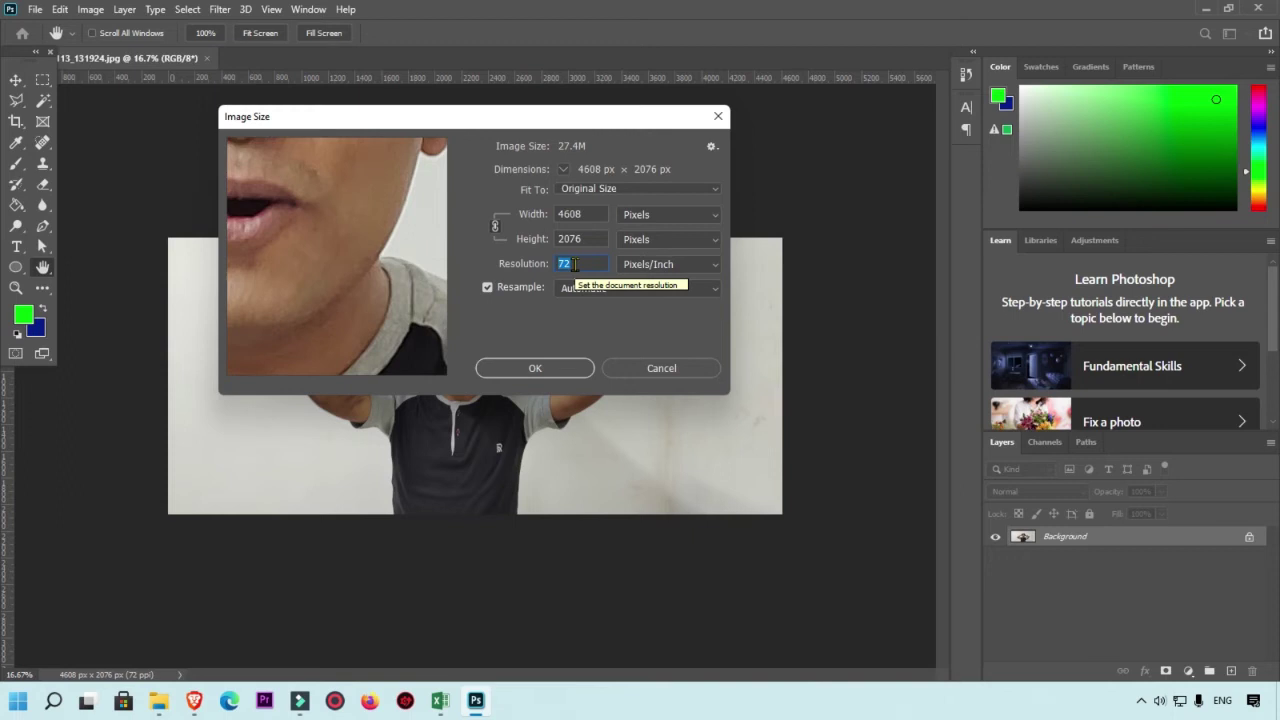
- Enter 300 ppi resolution and check the enlarged 19200 × 8650 px size in the preview
{"action": "type", "text": "300"}
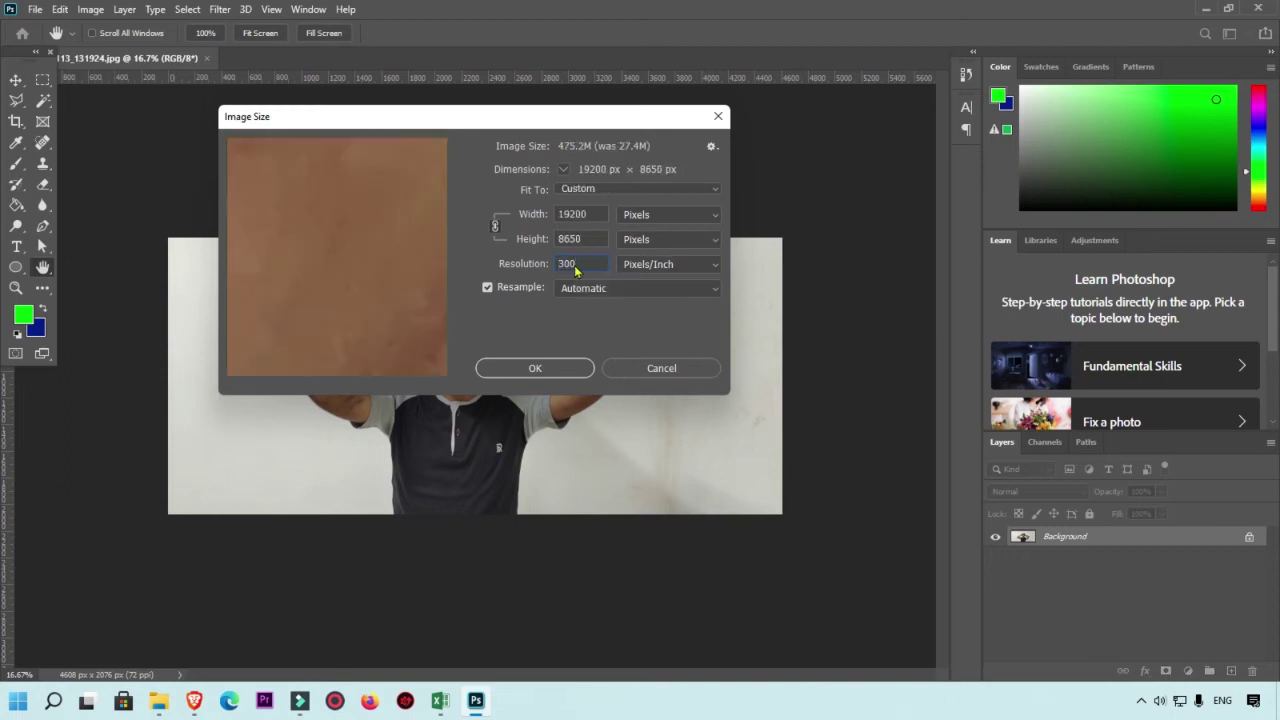
{"action": "left_click_drag", "start_coordinate": [397, 203], "coordinate": [357, 266]}
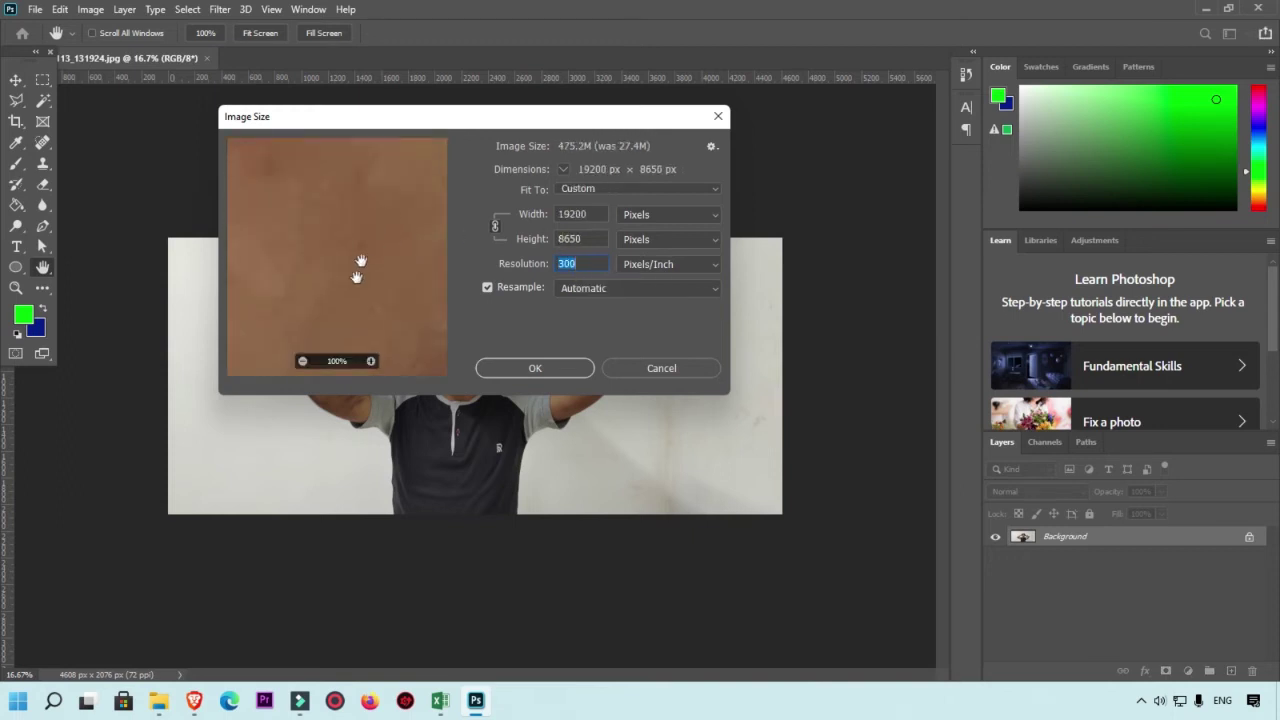
{"action": "left_click", "coordinate": [302, 361]}
{"action": "left_click", "coordinate": [302, 361]}
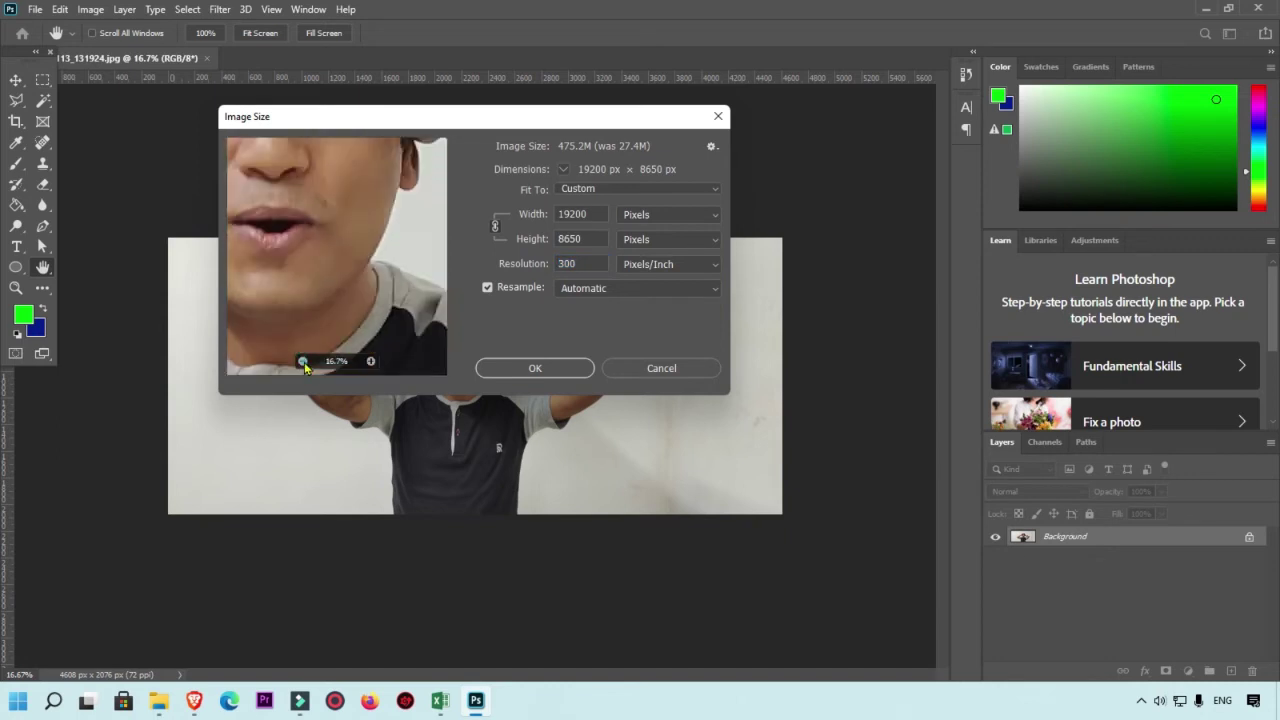
{"action": "left_click", "coordinate": [302, 361]}
{"action": "left_click", "coordinate": [586, 210]}
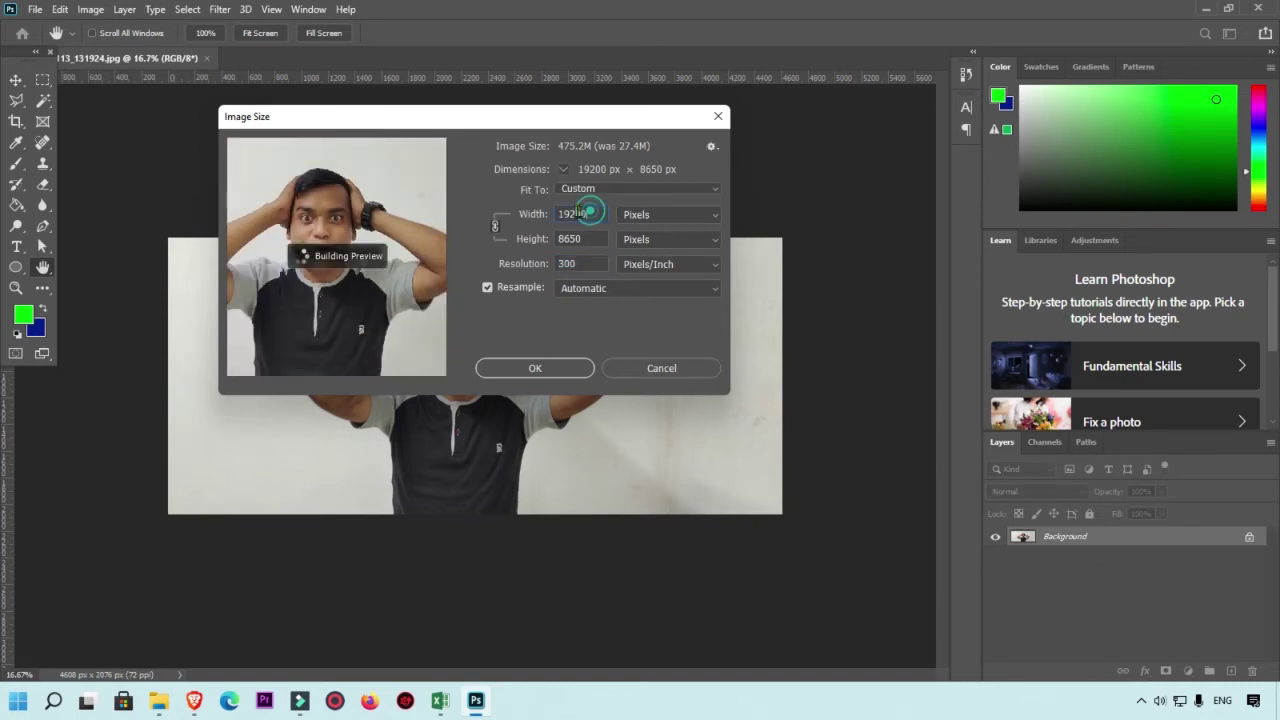
{"action": "left_click", "coordinate": [597, 239]}
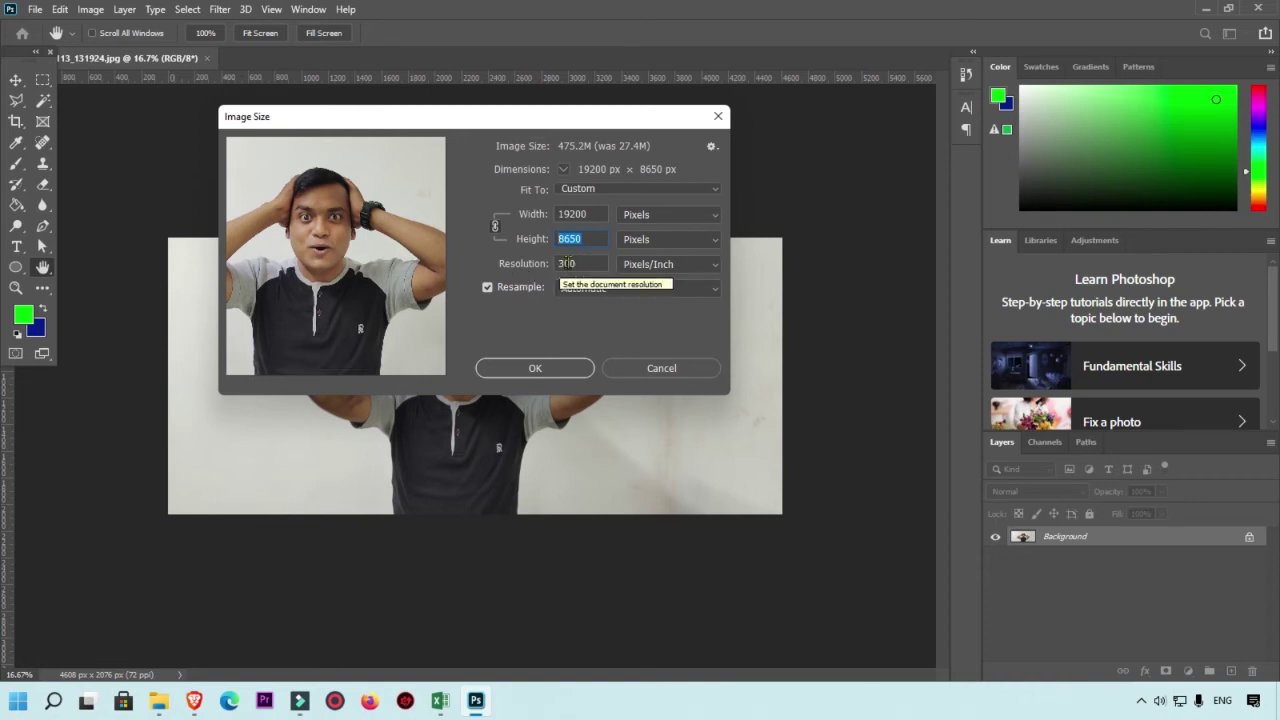
- Restore the resolution to 72 ppi and confirm the Image Size dialog
{"action": "double_click", "coordinate": [566, 263]}
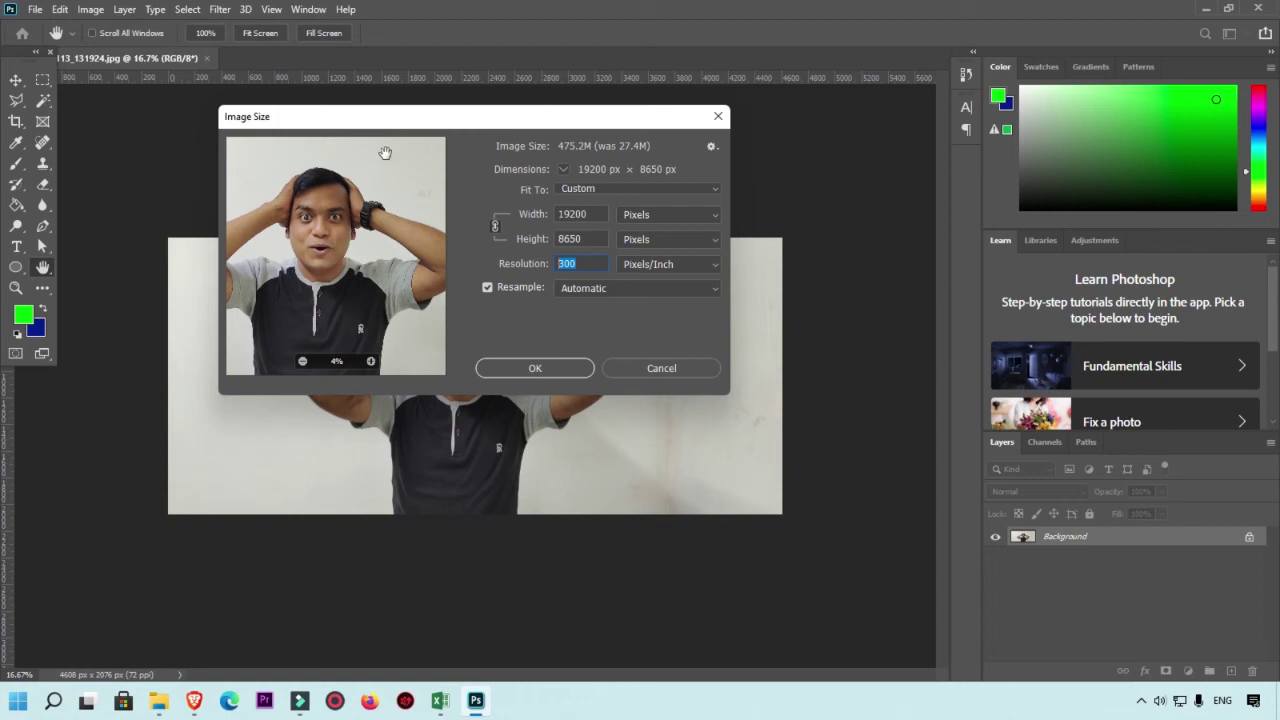
{"action": "type", "text": "72"}
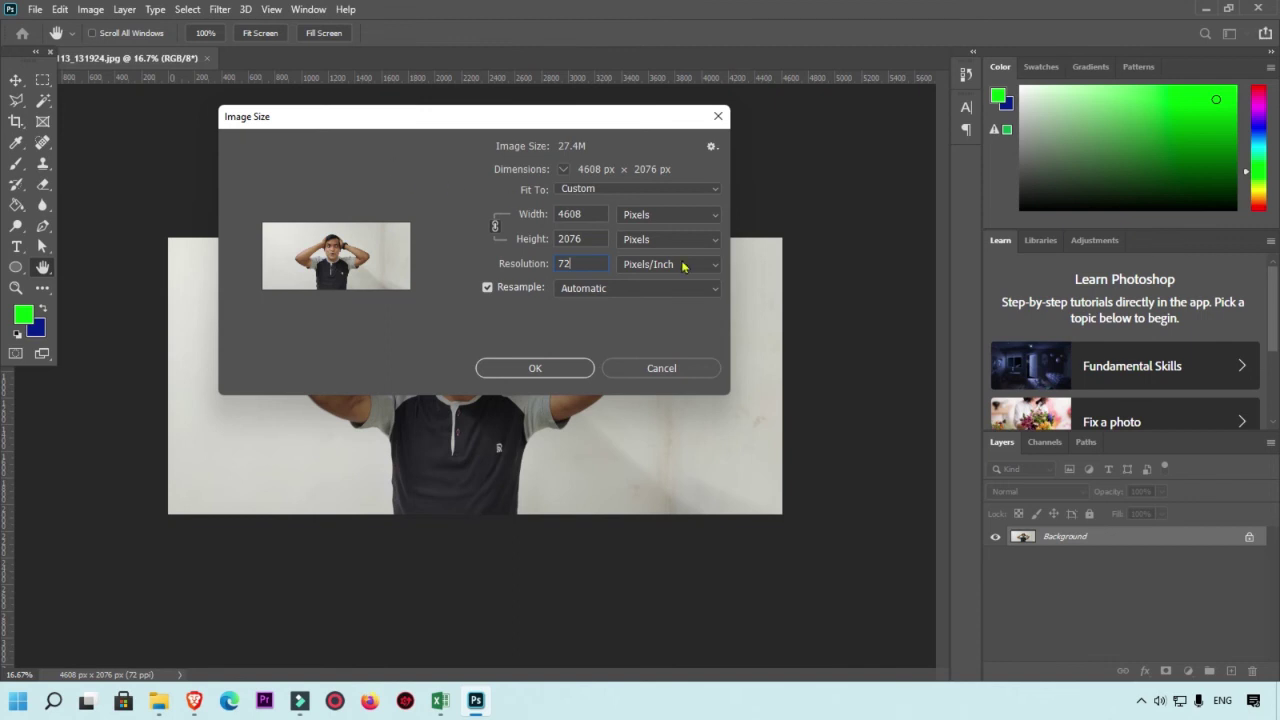
{"action": "left_click", "coordinate": [699, 376]}
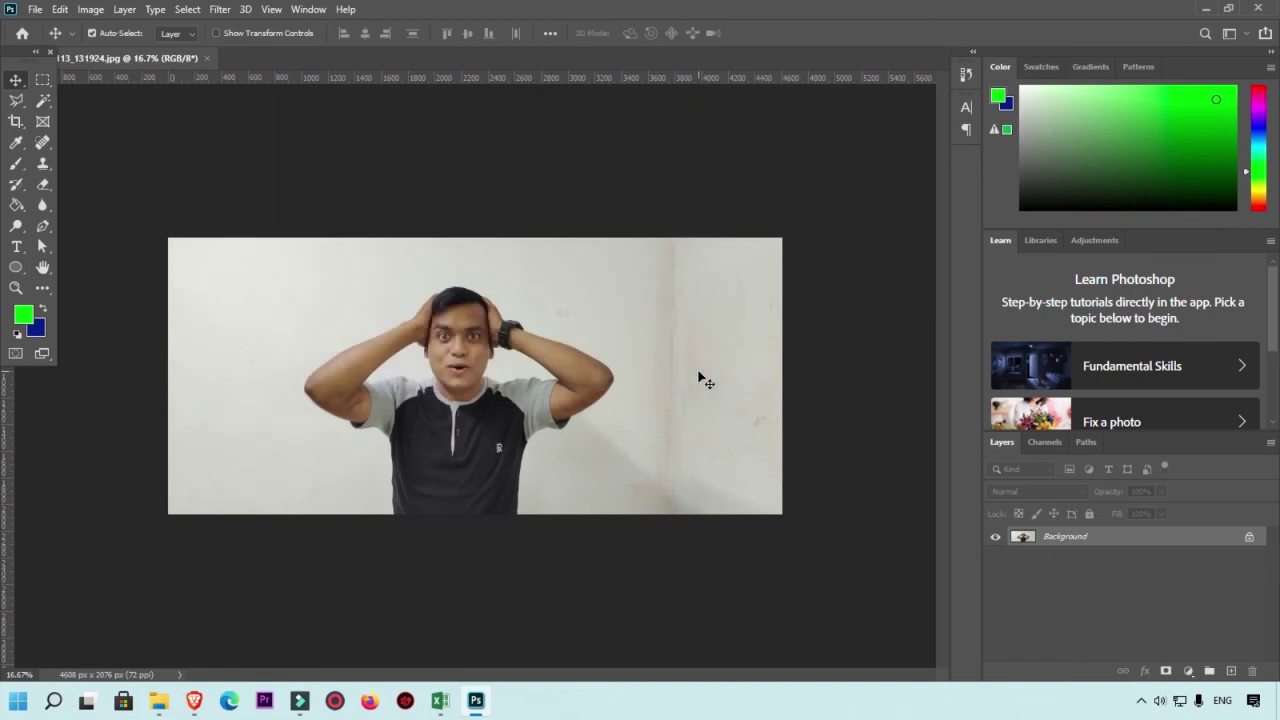